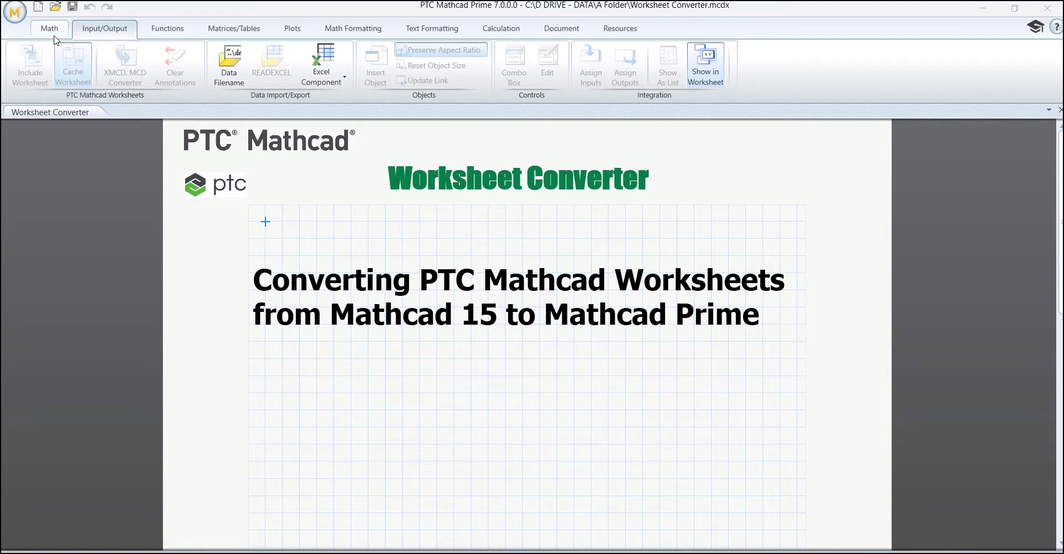
- Launch the XMCD, MCD Converter from the Input/Output tab, with an empty worksheet list
click(94, 33)
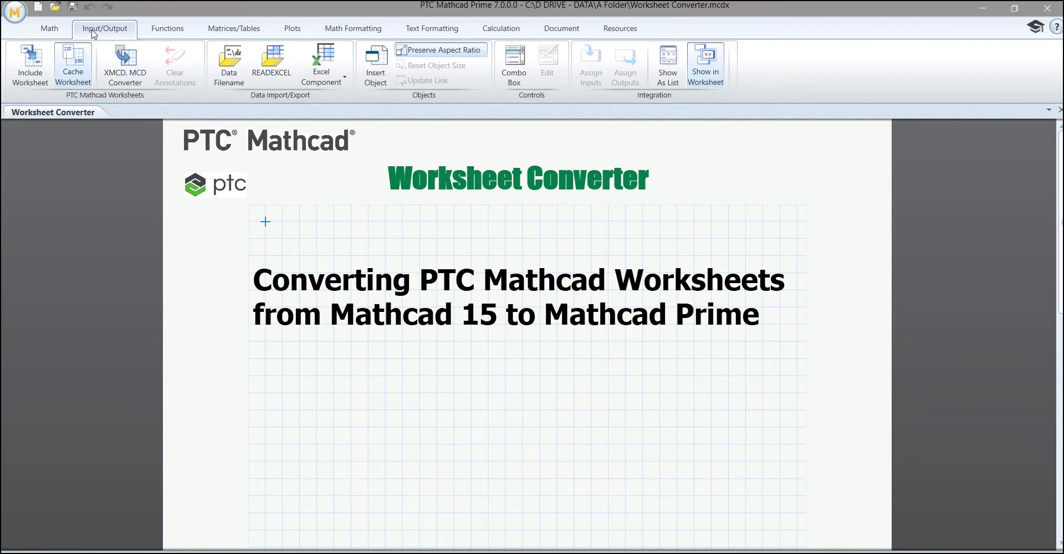
click(130, 87)
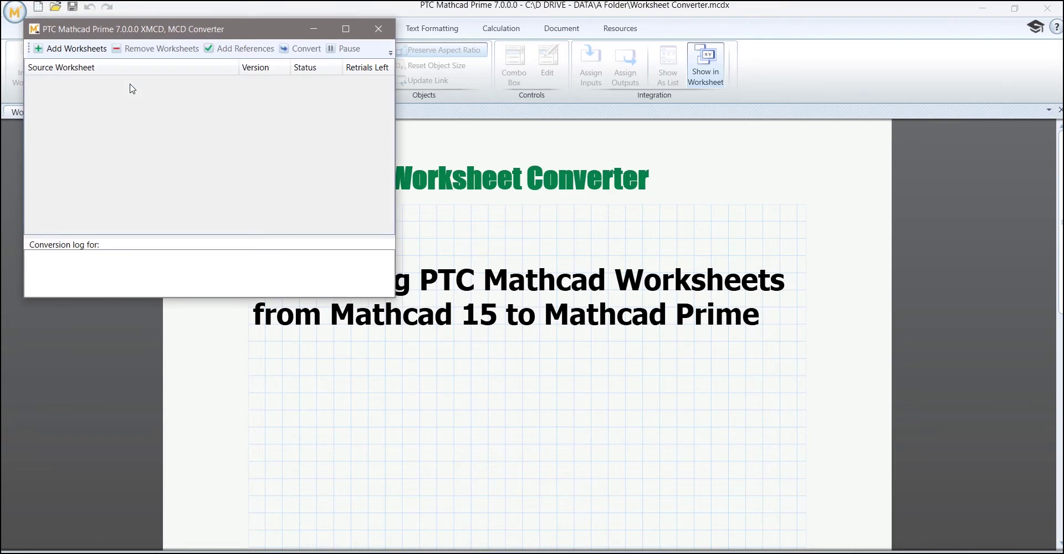
- Add spring optimization.xmcd and tolerance.xmcd (version 14/15) to the converter's worksheet list
click(65, 49)
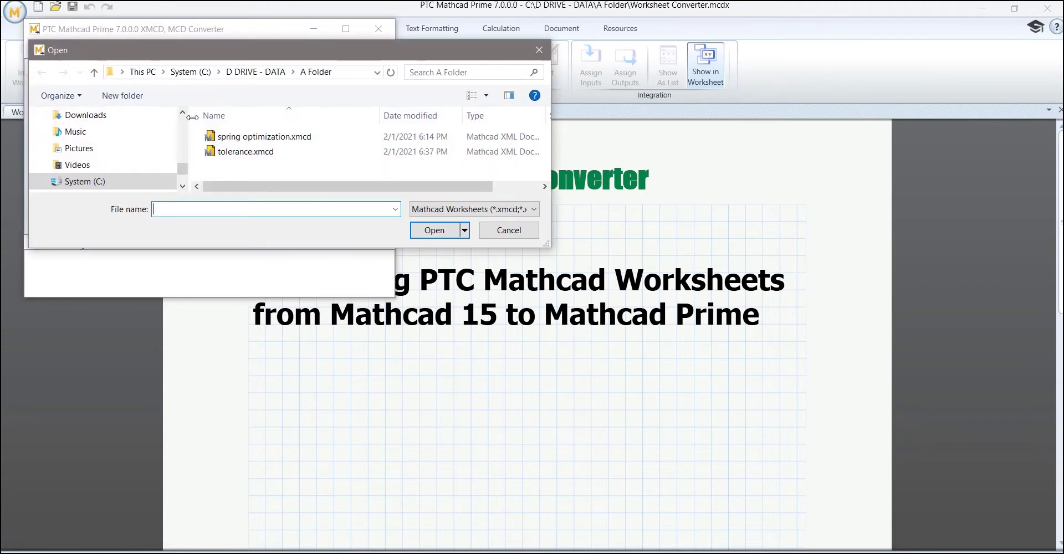
click(236, 142)
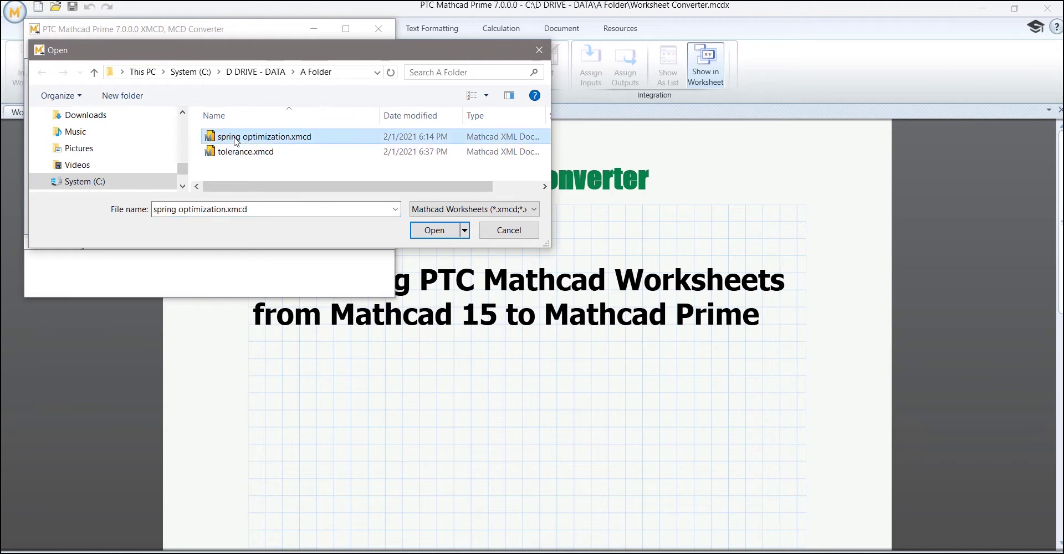
ctrl+click(239, 155)
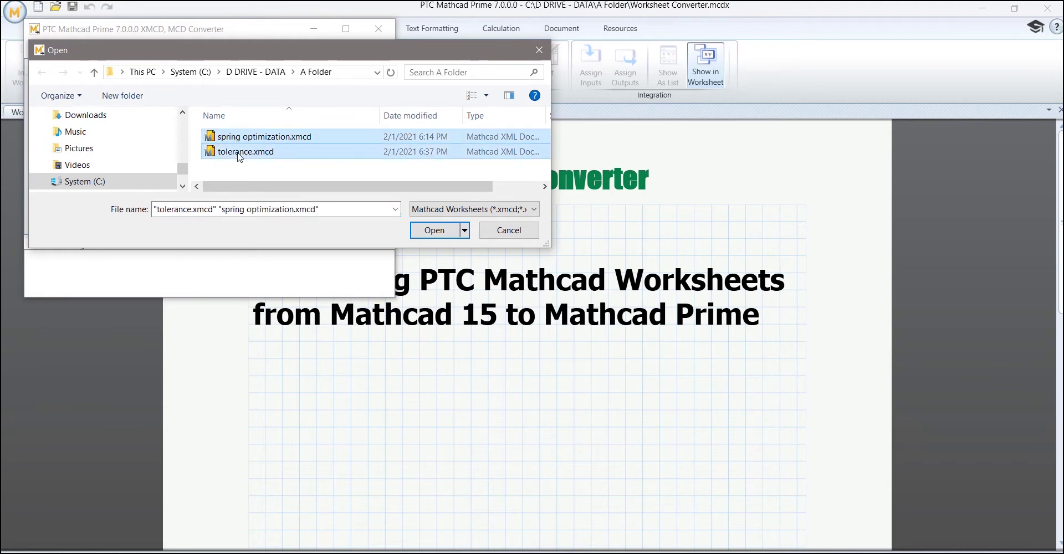
click(434, 231)
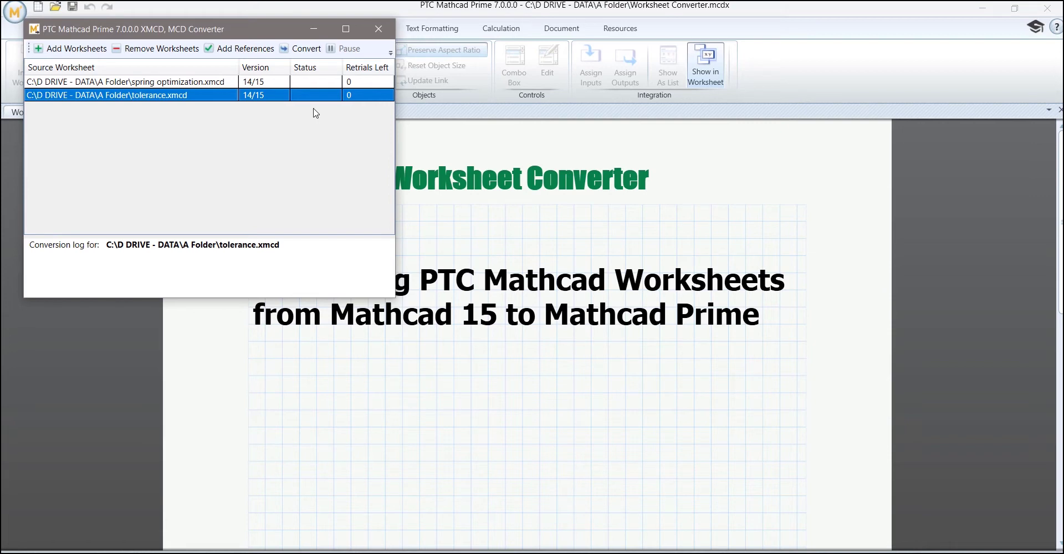
- Convert both listed worksheets to .mcdx so each row reads Converted
shift+click(224, 81)
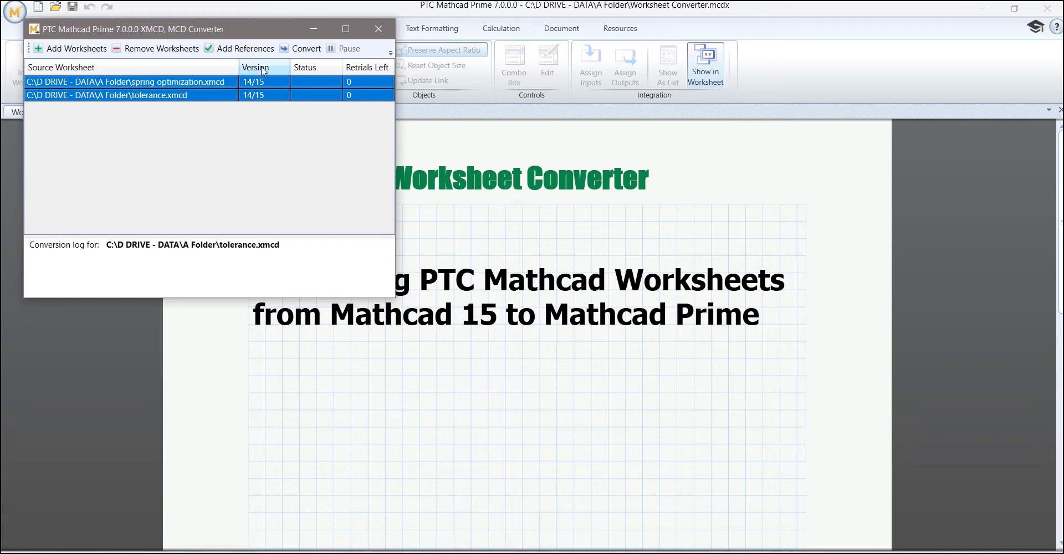
click(307, 49)
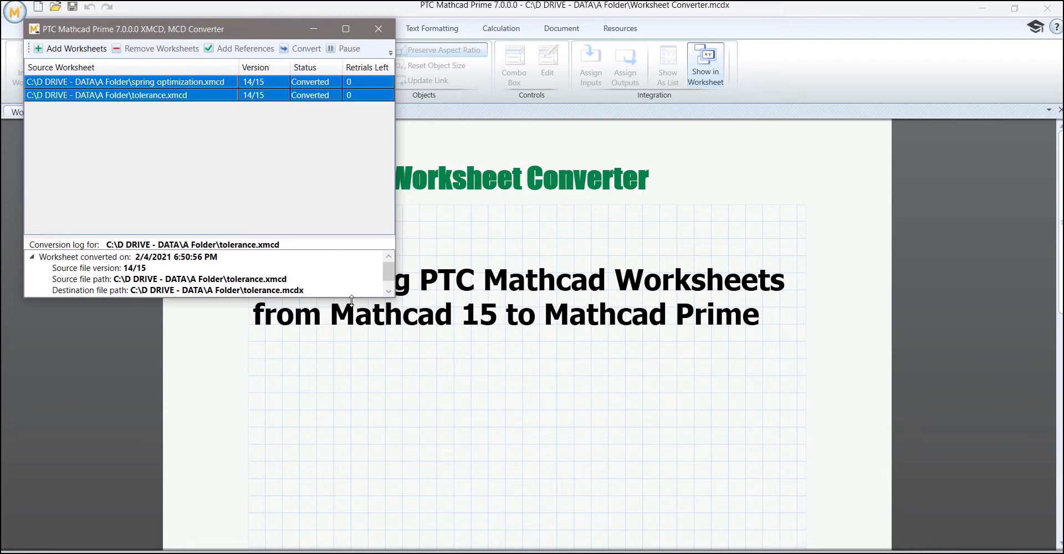
- Enlarge the converter and log pane to read the spring optimization log: 11 of 39 regions flagged
drag(352, 299, 353, 352)
drag(344, 275, 341, 251)
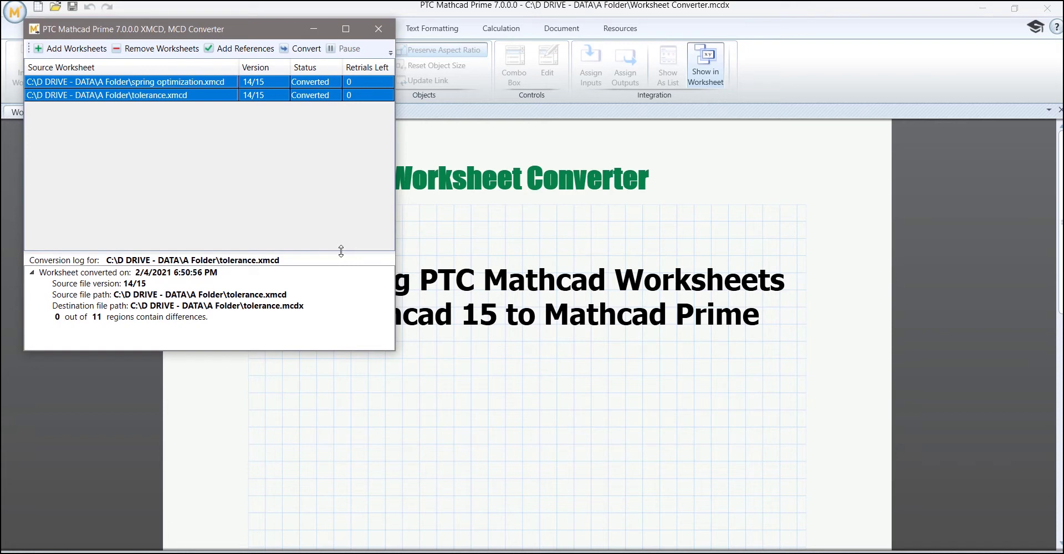
click(201, 80)
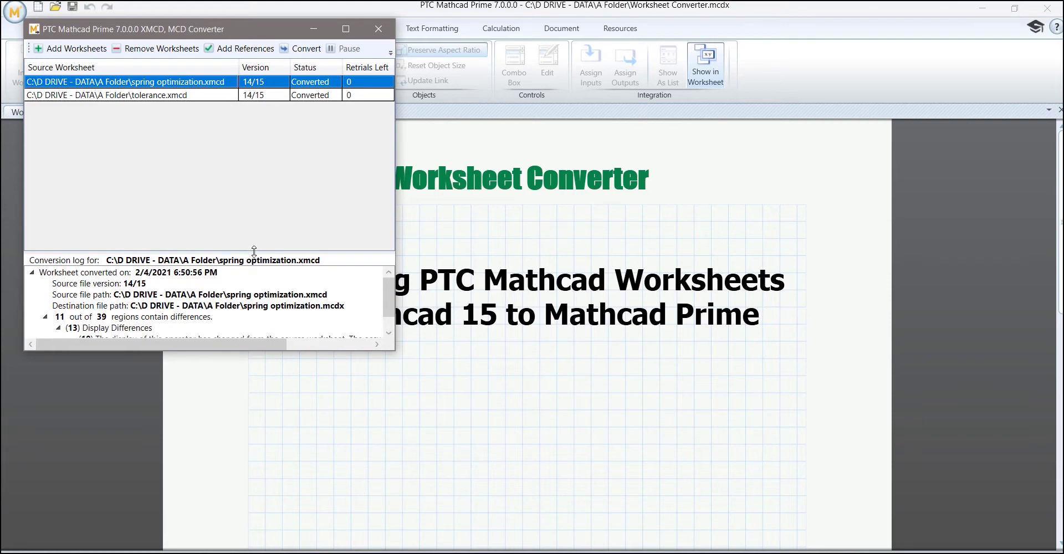
drag(254, 251, 253, 189)
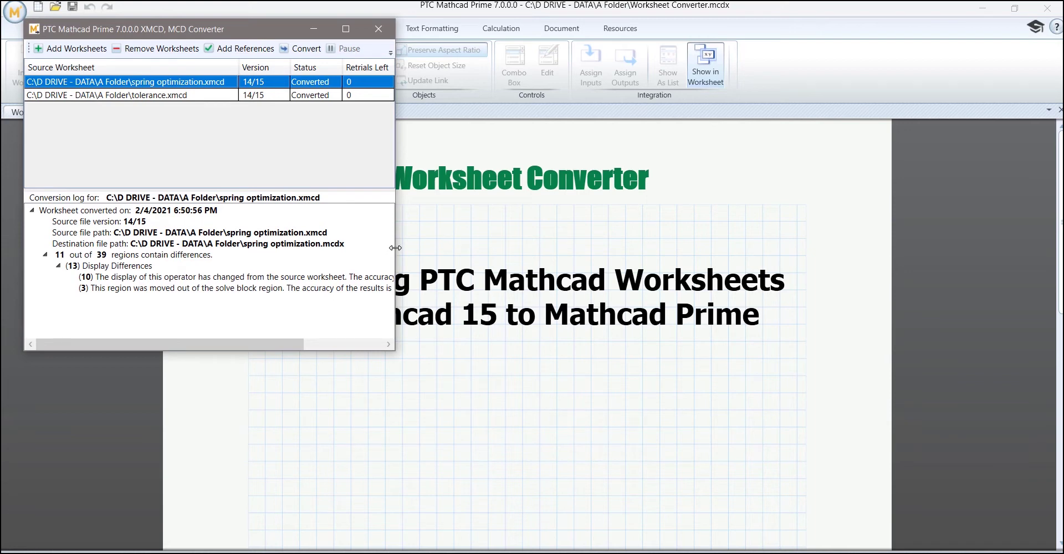
drag(395, 248, 545, 247)
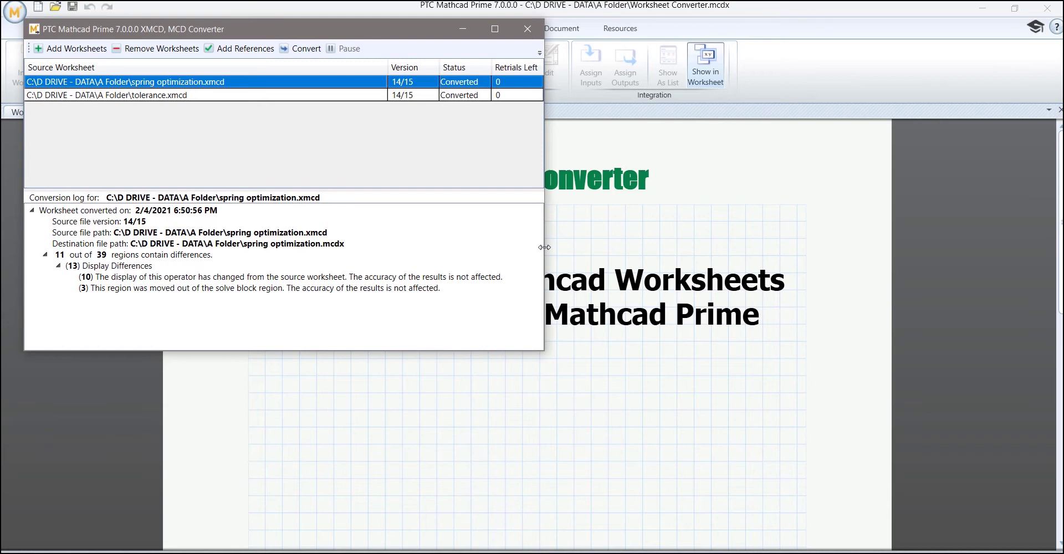
- Close the converter and open spring optimization.mcdx, showing 'OPTIMIZING A SPRING DESIGN'
click(528, 30)
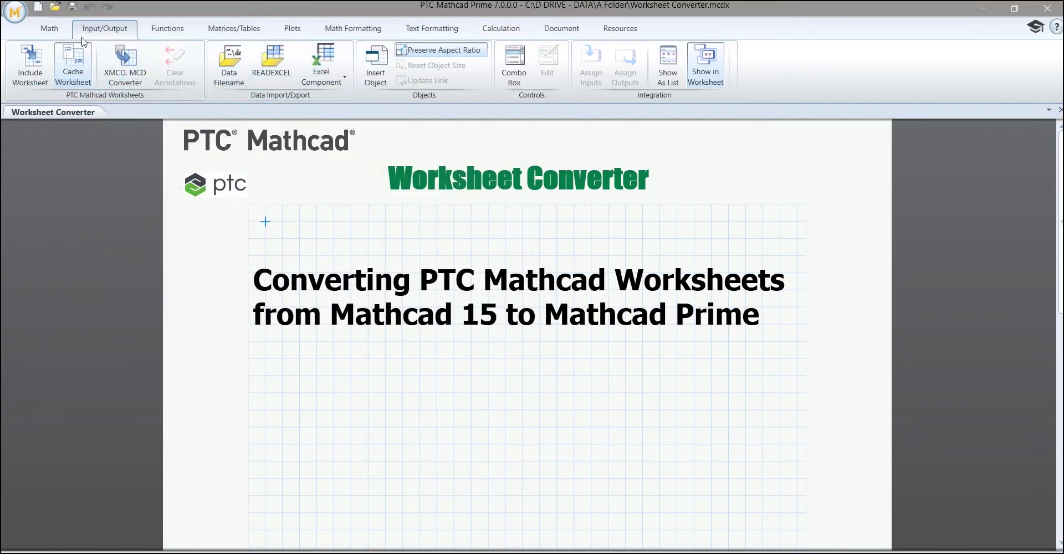
click(16, 12)
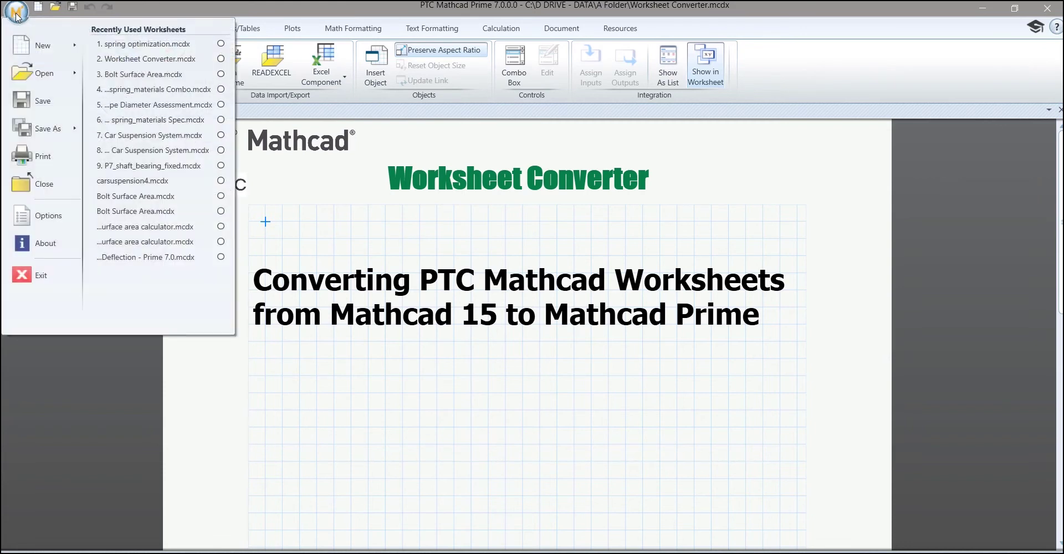
mouse_move(56, 73)
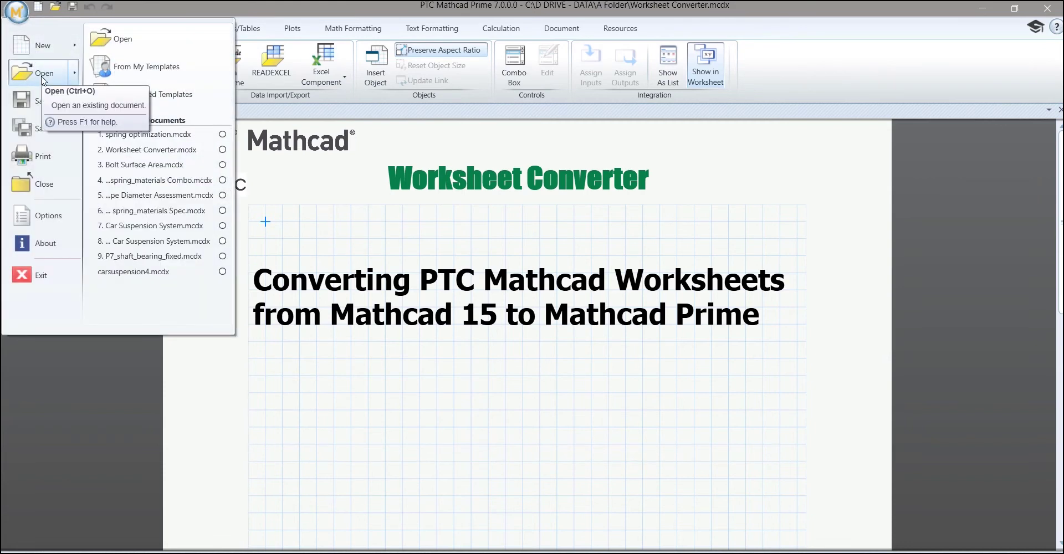
click(135, 43)
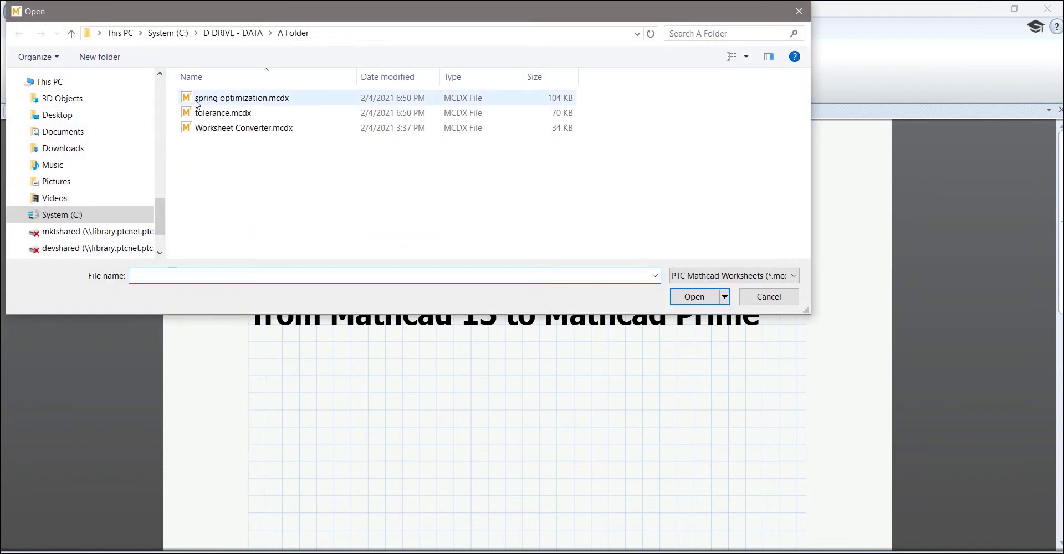
click(197, 100)
click(692, 297)
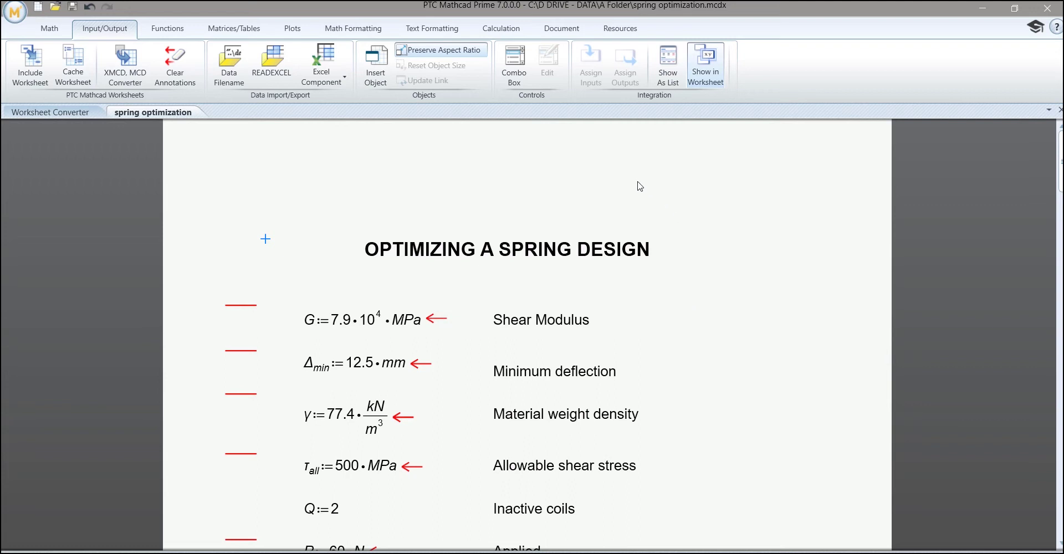
- Calculate the worksheet and select the Shear Modulus G region to read its operator-display note
click(511, 33)
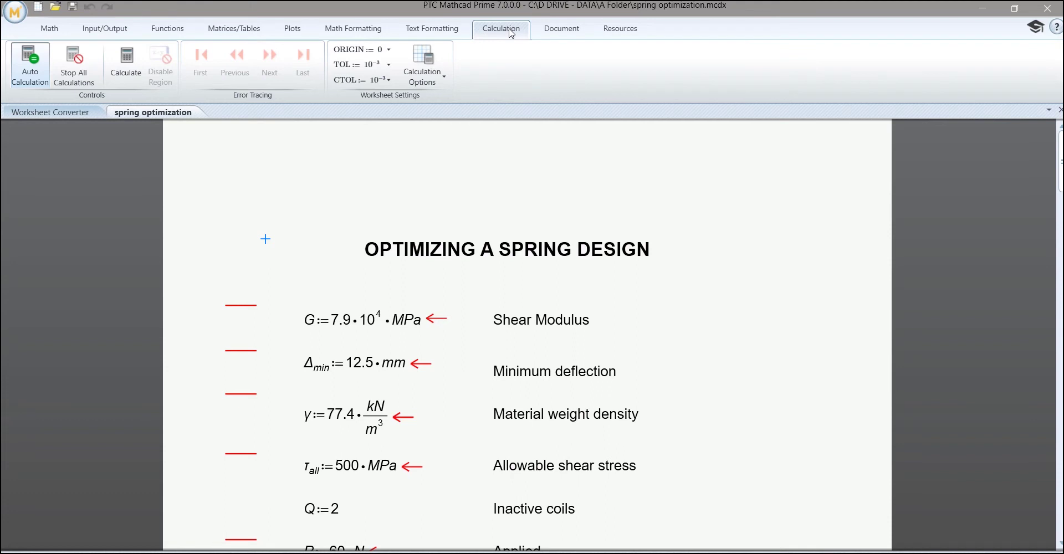
click(125, 79)
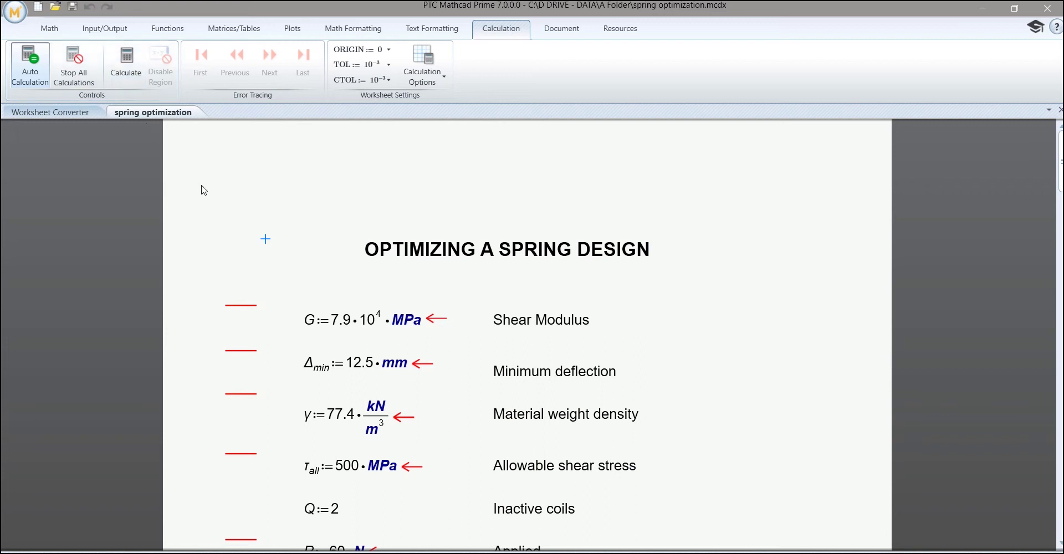
click(417, 322)
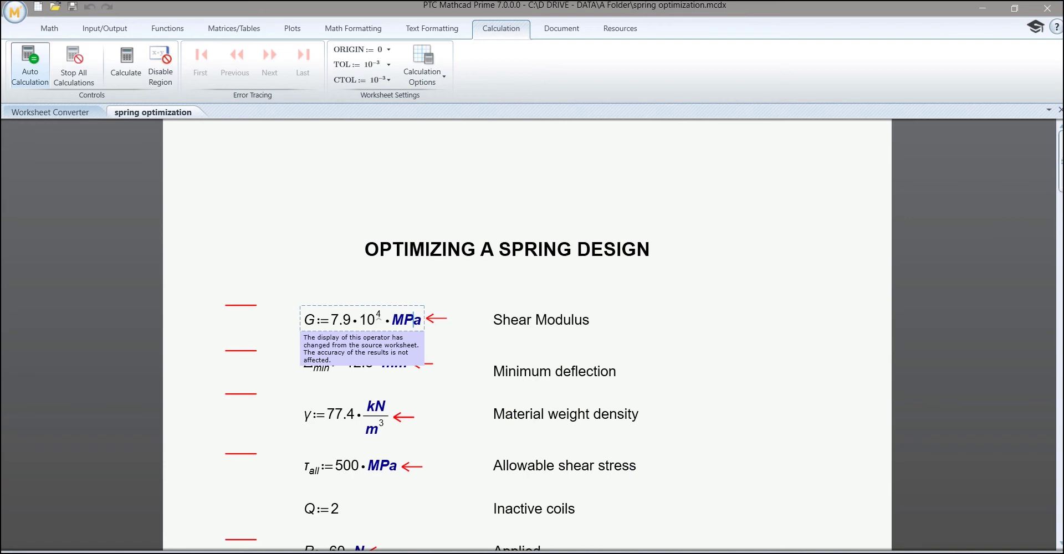
scroll(526, 333, down, 8)
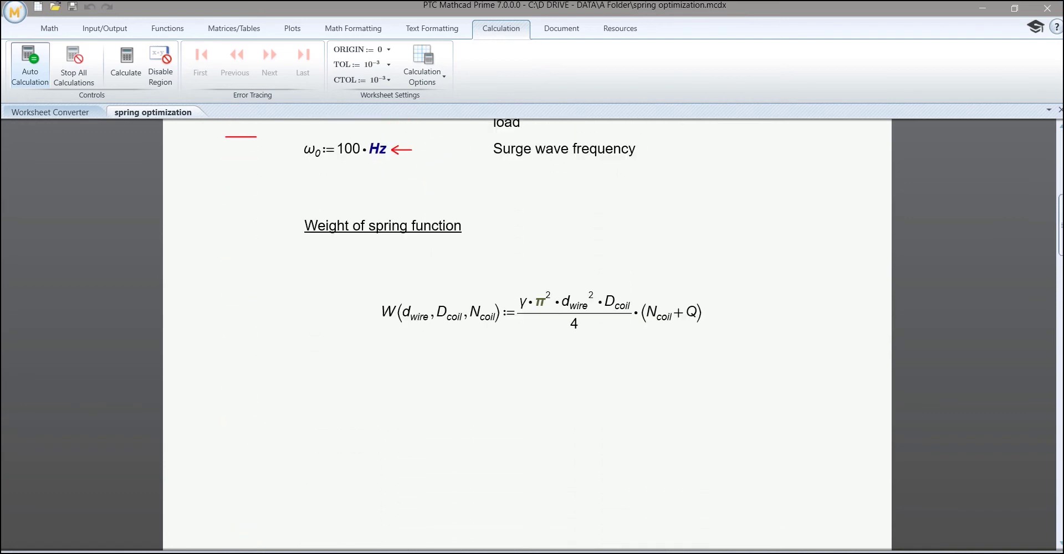
scroll(527, 332, down, 10)
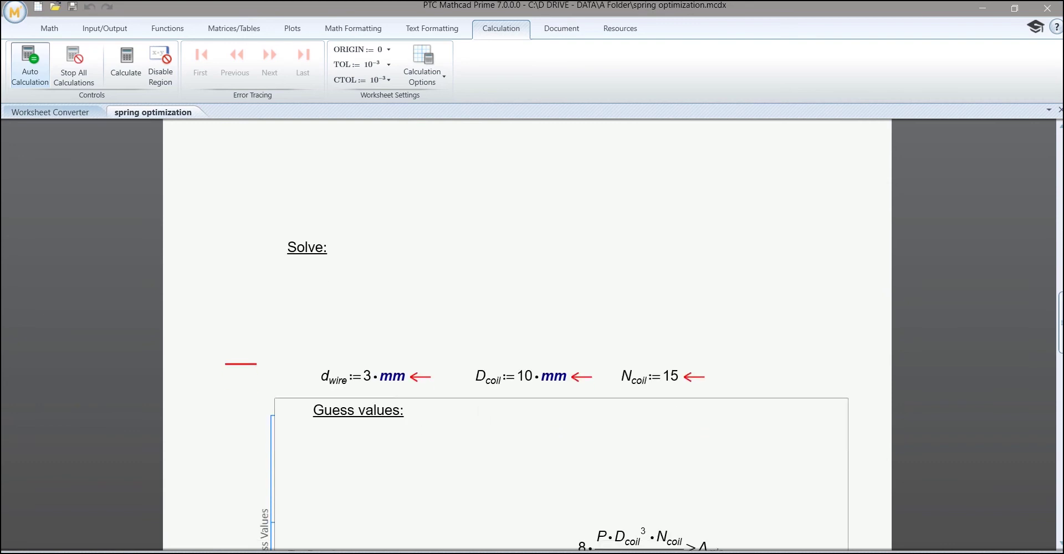
scroll(527, 332, down, 2)
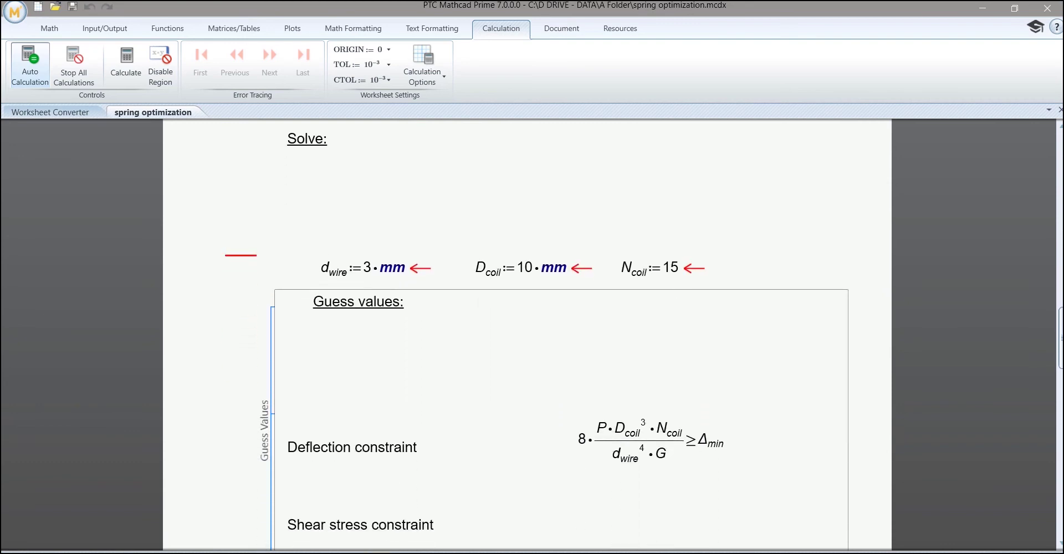
scroll(527, 333, down, 15)
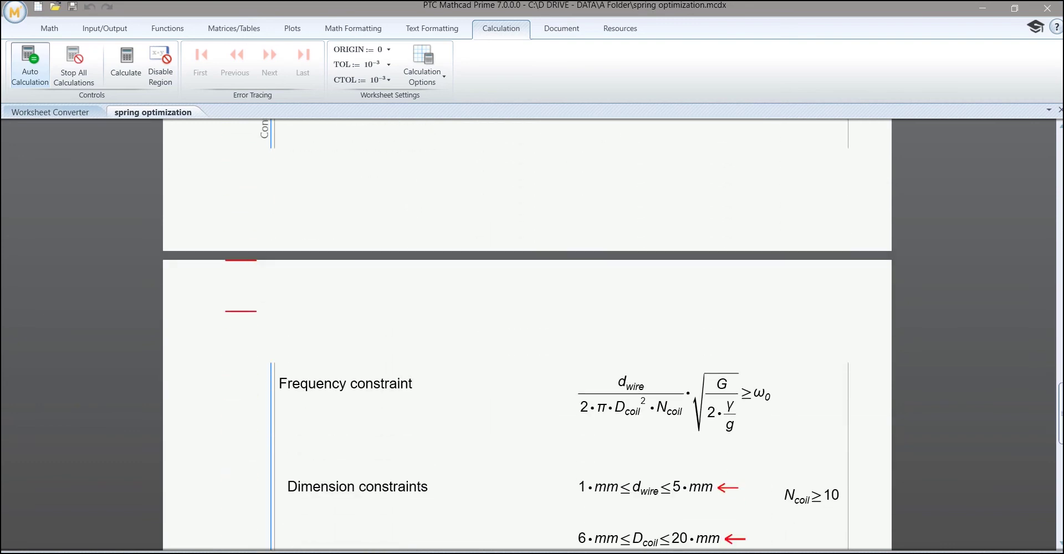
scroll(527, 332, down, 3)
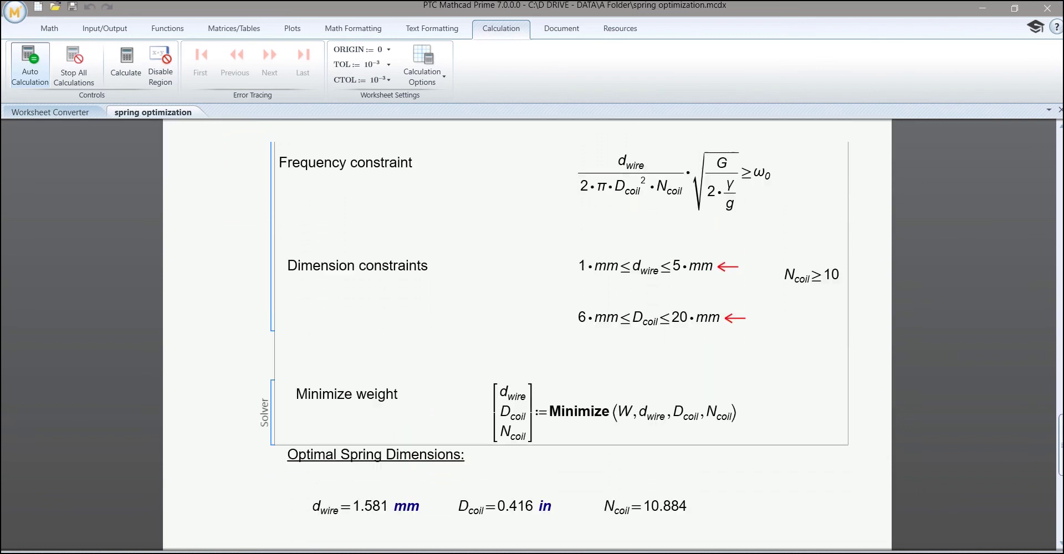
scroll(527, 332, up, 10)
scroll(526, 333, up, 10)
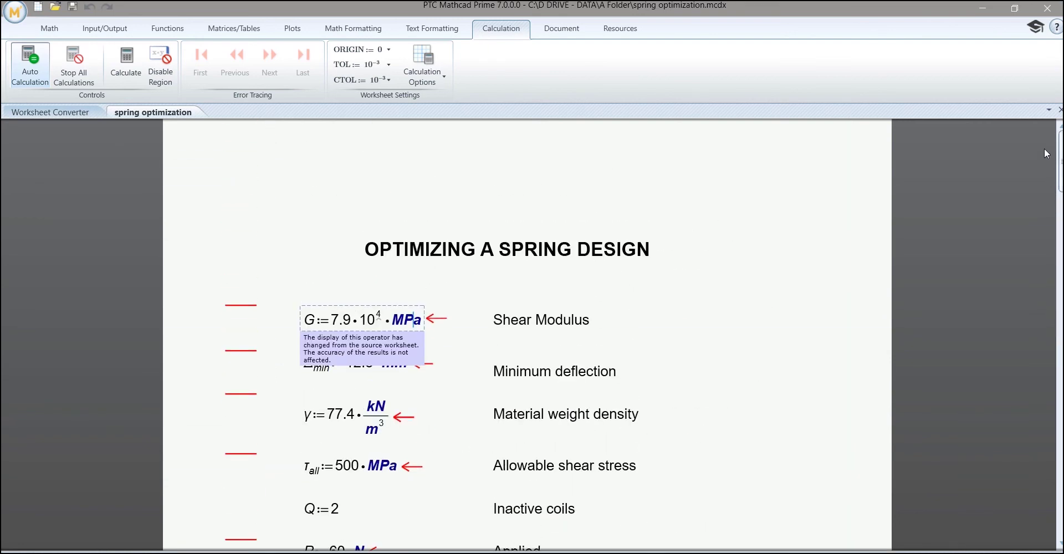
- Run Clear Annotations from Input/Output, then deselect the G definition region
click(106, 28)
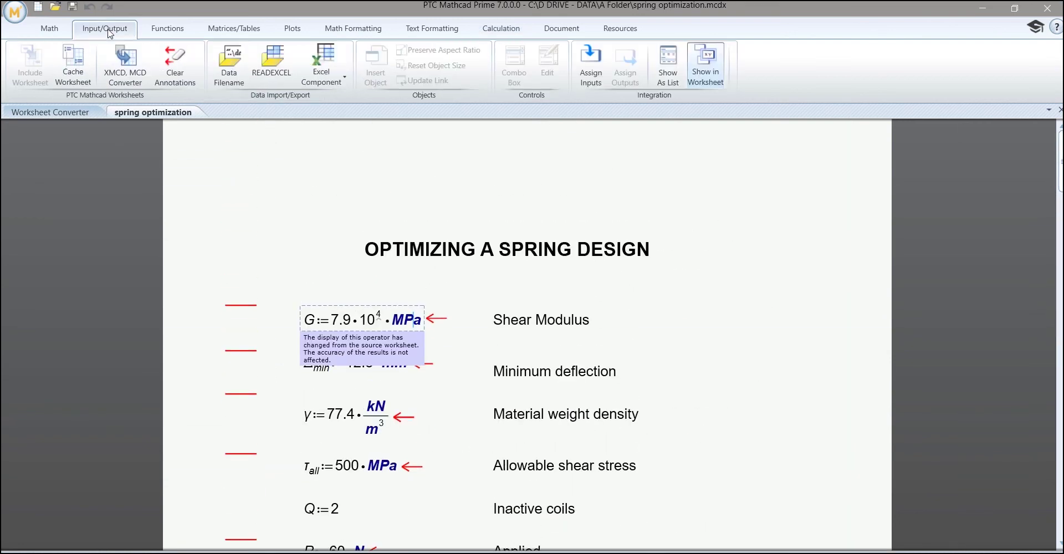
click(183, 86)
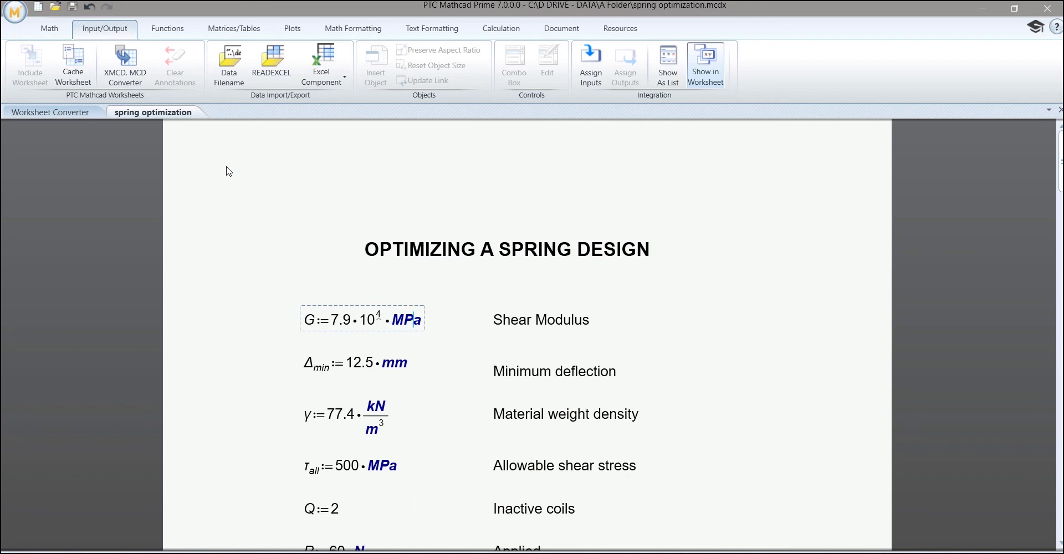
click(286, 267)
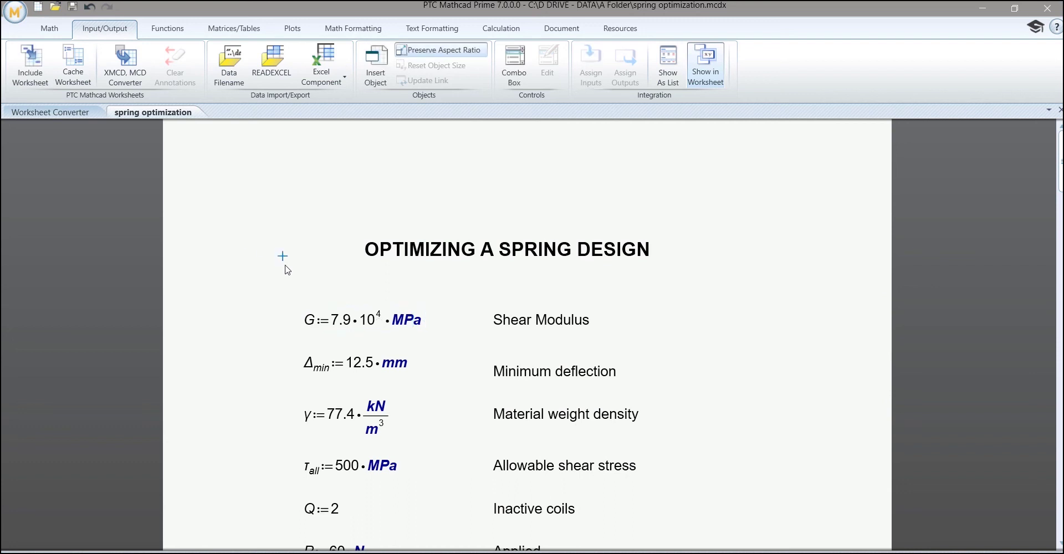